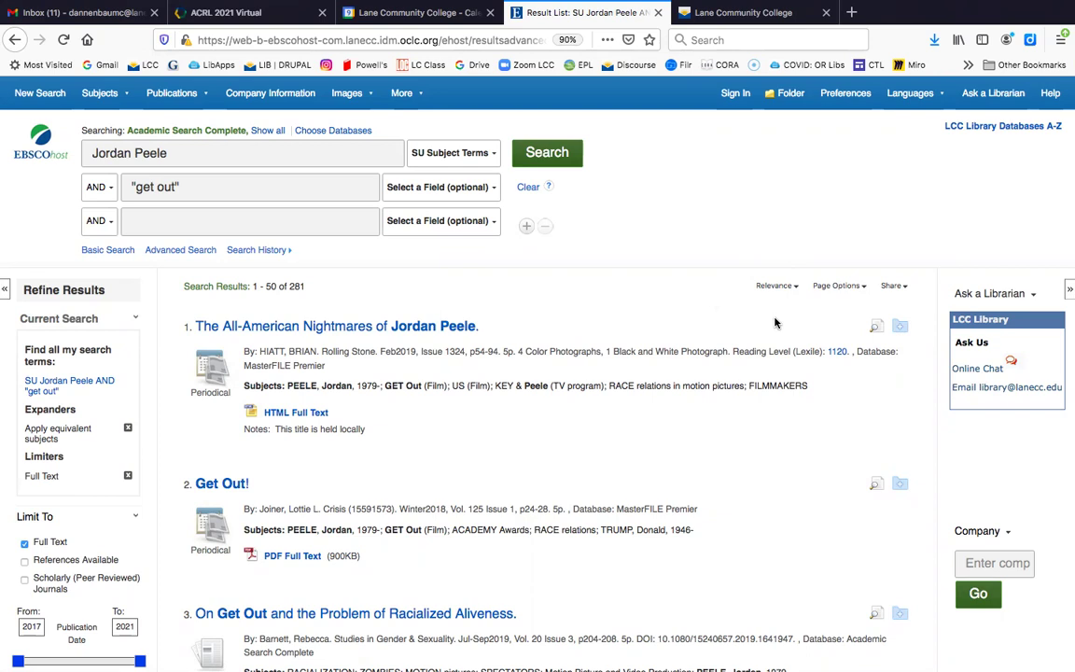
# Scroll past the 281 full-text results down to the Limit To options
pyautogui.scroll(-2, 734, 468)
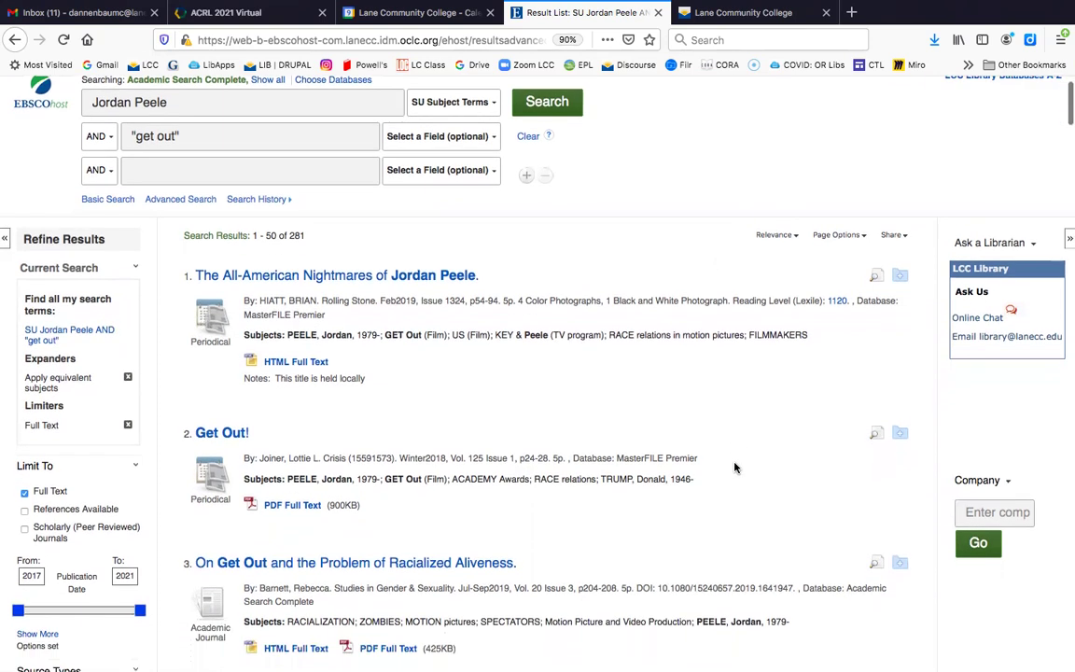
pyautogui.scroll(-2, 735, 467)
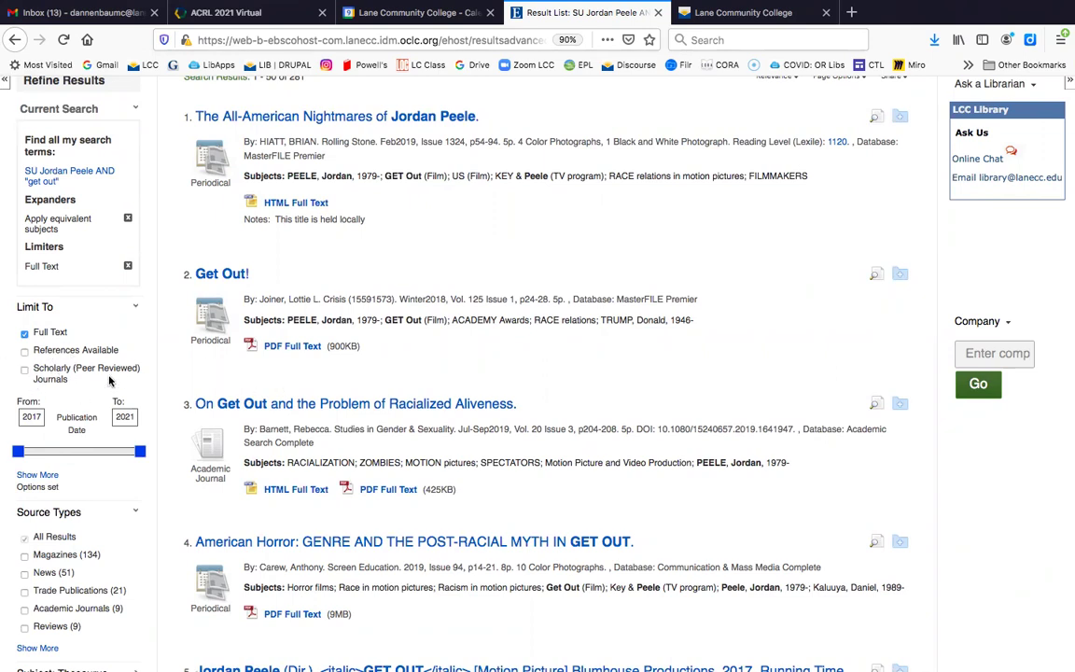
# Limit the results to Scholarly (Peer Reviewed) Journals
pyautogui.click(25, 371)
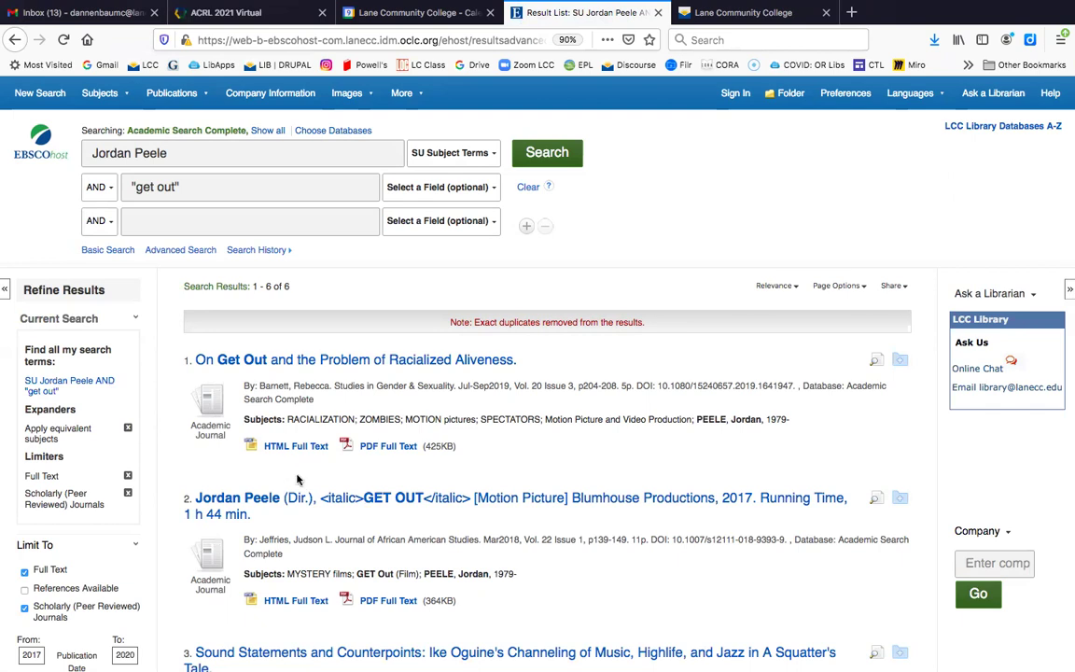
pyautogui.scroll(-1, 297, 479)
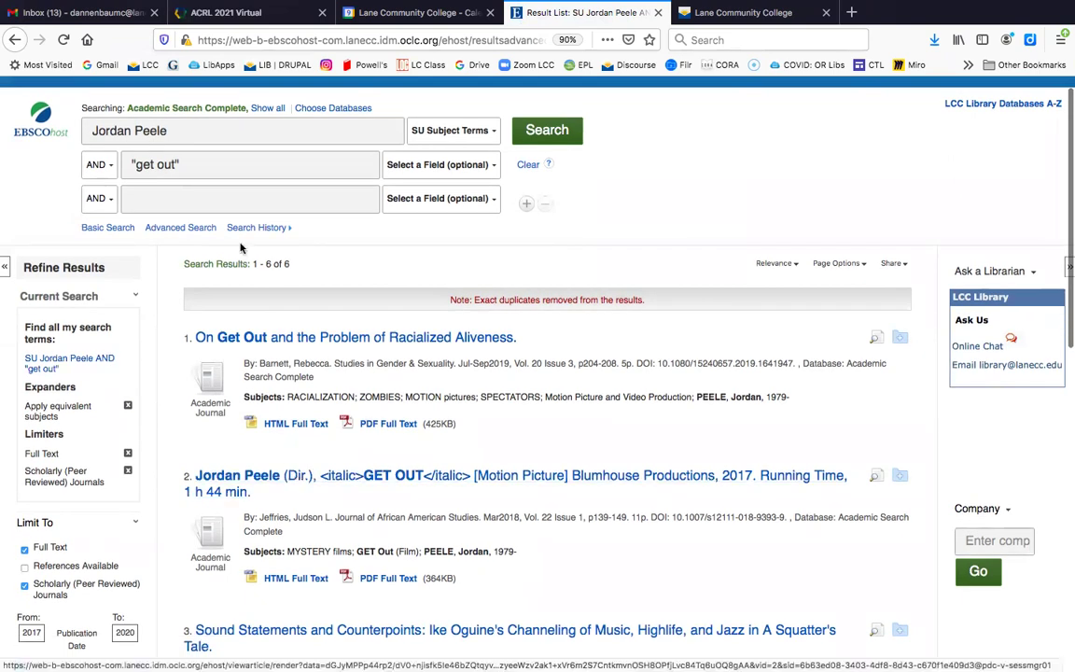
pyautogui.moveTo(107, 82)
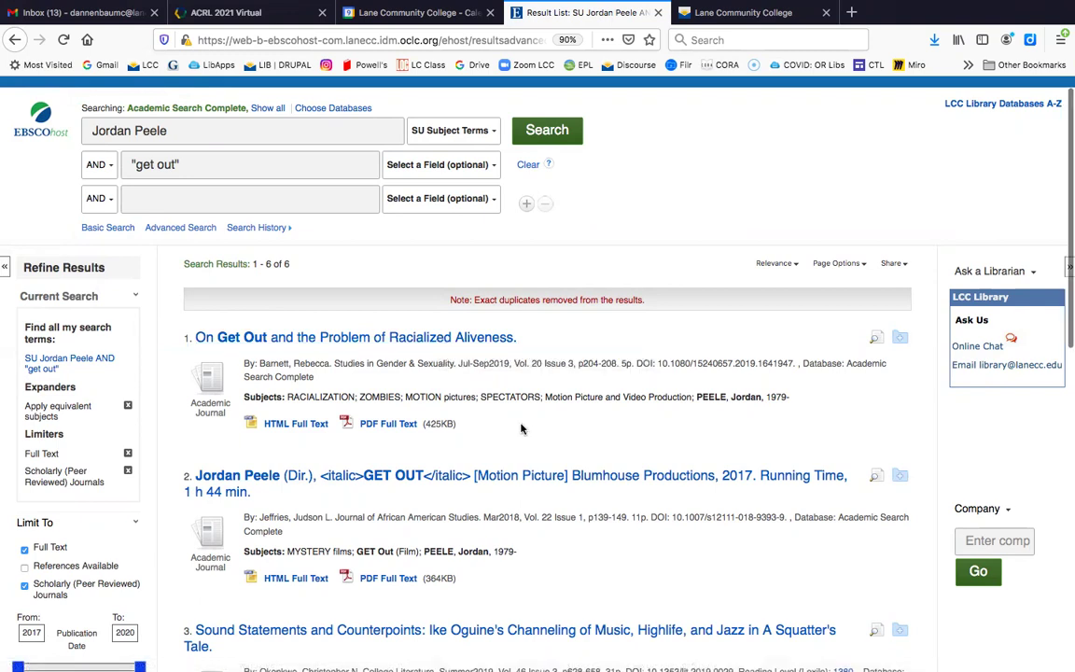
pyautogui.scroll(-1, 522, 428)
pyautogui.scroll(1, 522, 427)
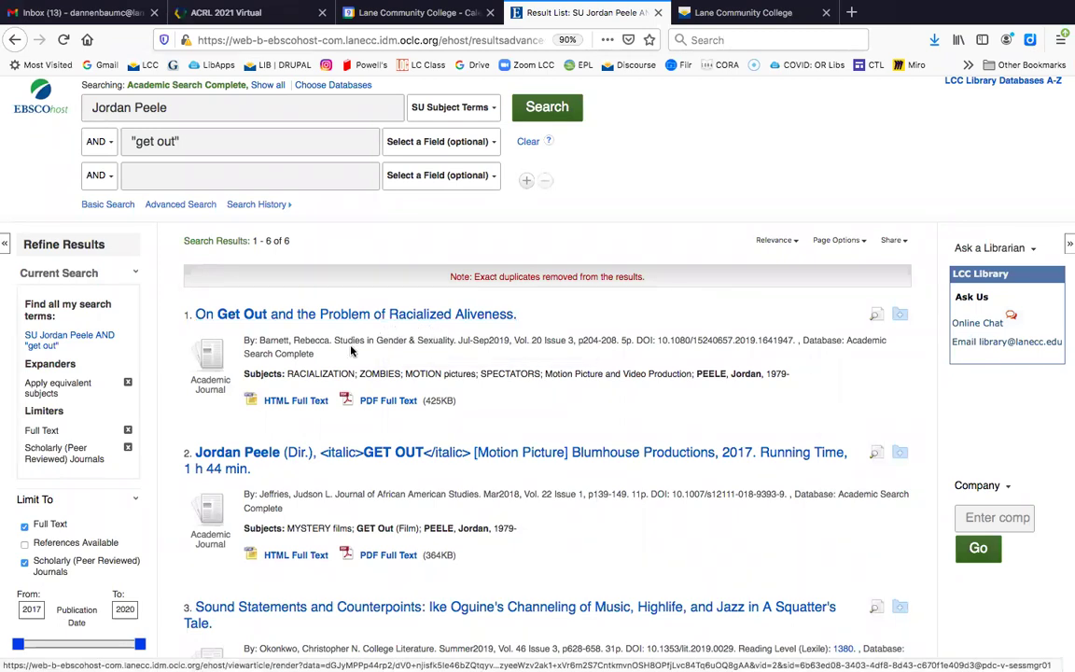
# Highlight the journal names Studies in Gender & Sexuality and Journal of African American Studies
pyautogui.moveTo(334, 340); pyautogui.dragTo(458, 341)
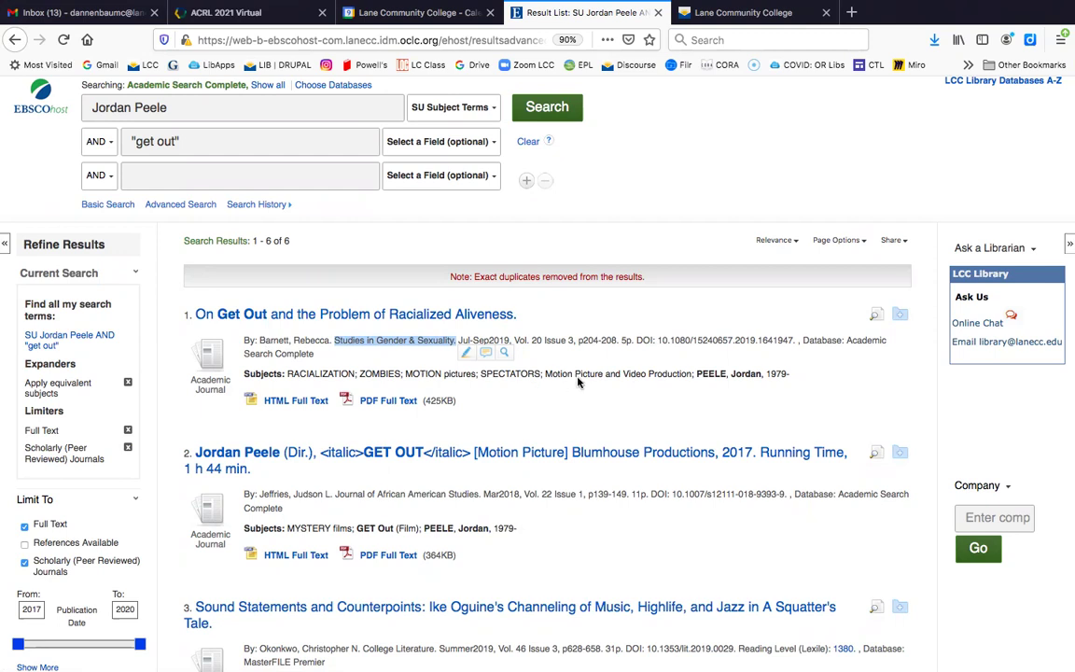
pyautogui.scroll(-3, 578, 382)
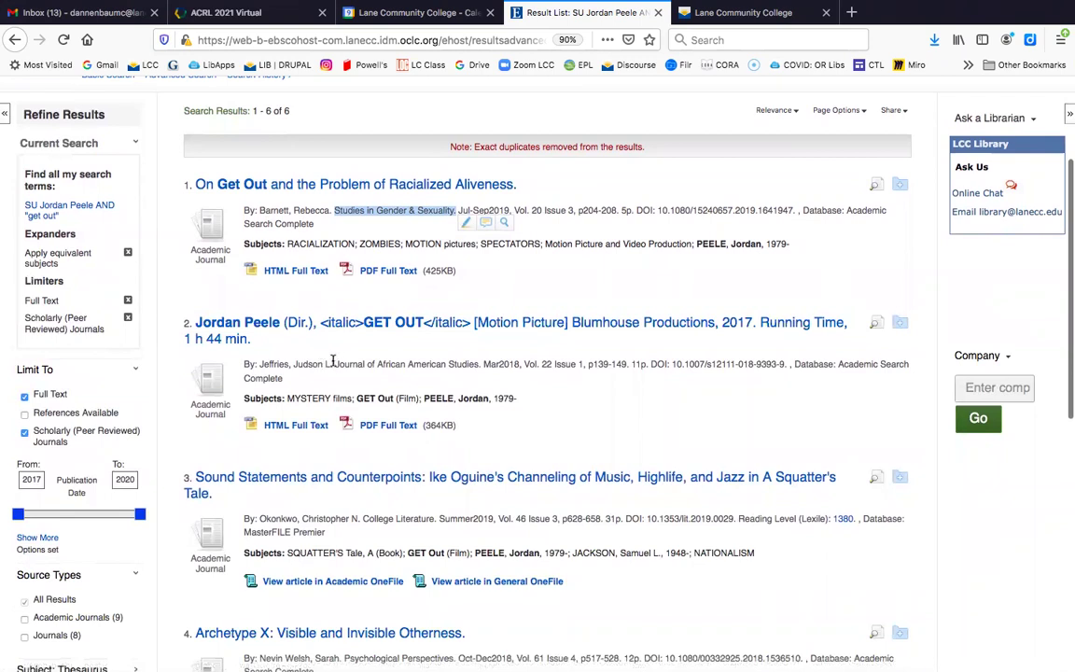
pyautogui.click(364, 363)
pyautogui.moveTo(364, 363); pyautogui.dragTo(500, 373)
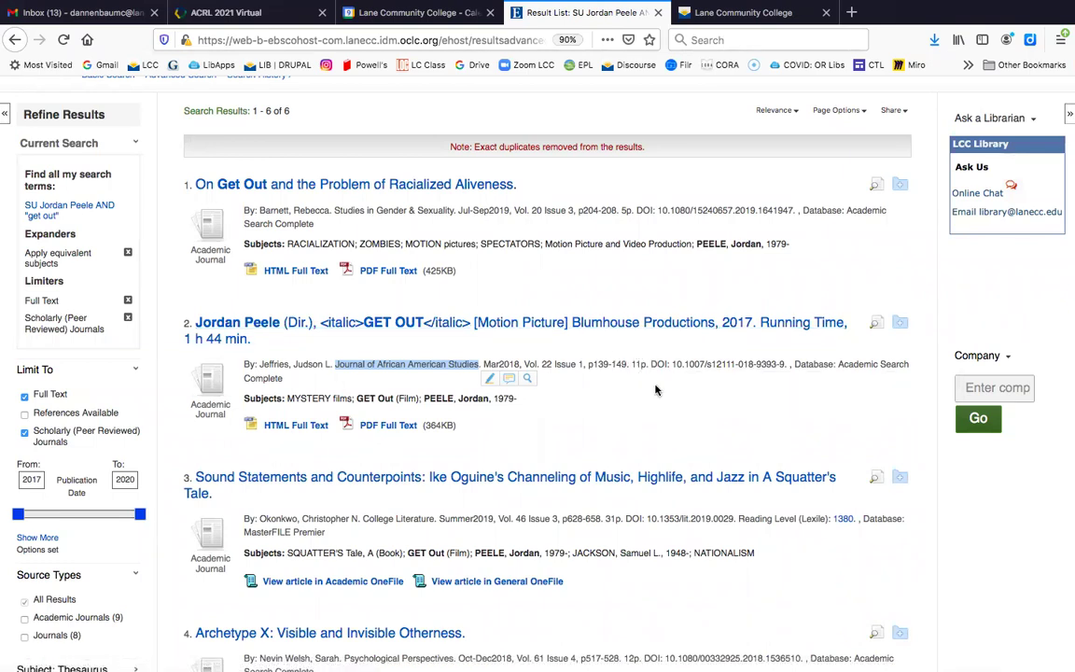
# Open result 2, the Get Out film review in Journal of African American Studies
pyautogui.click(614, 324)
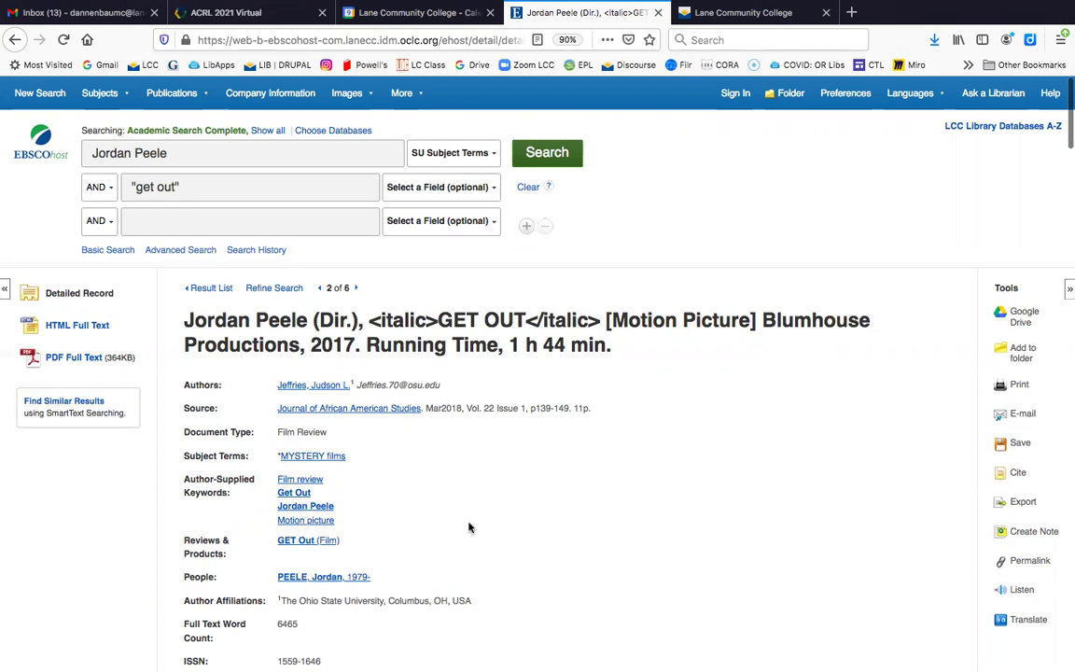
pyautogui.scroll(-1, 470, 528)
pyautogui.scroll(1, 469, 528)
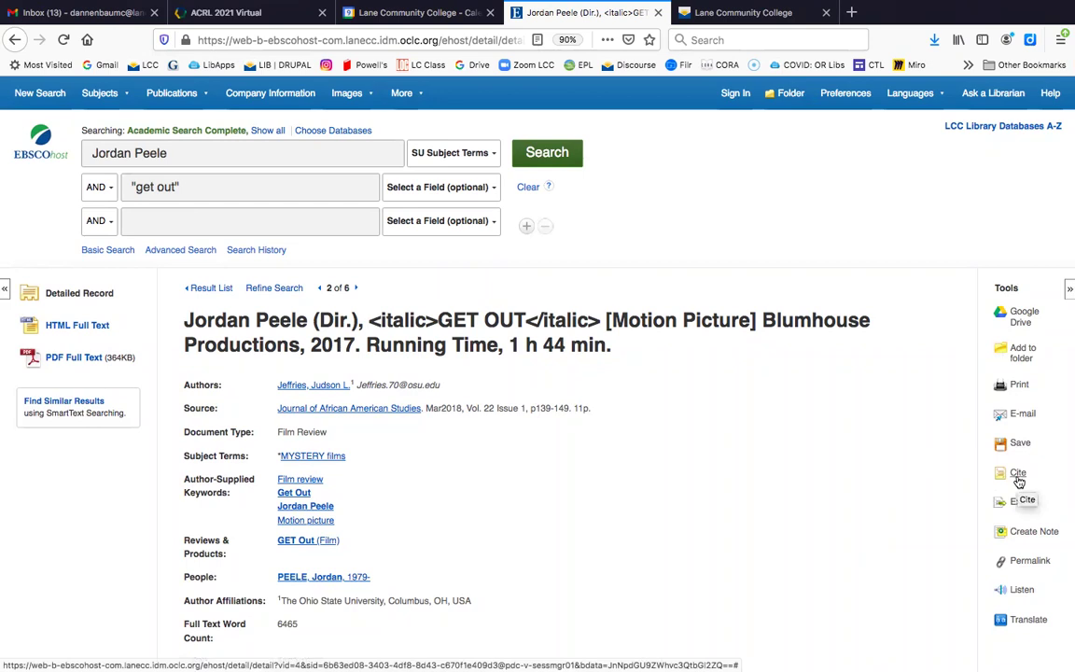
pyautogui.click(1018, 481)
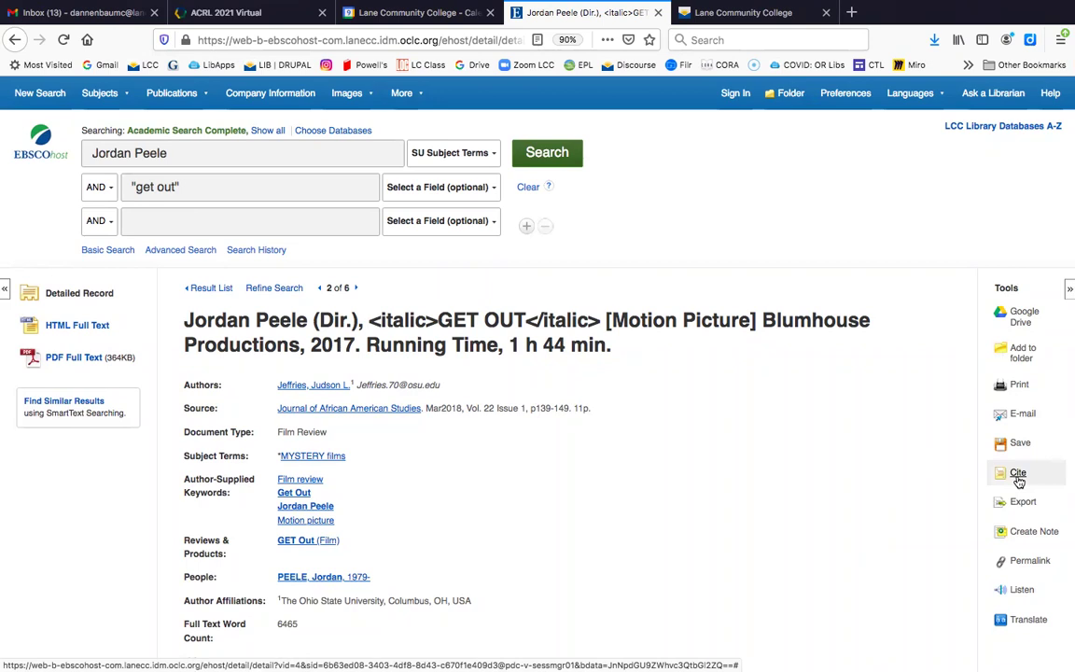
pyautogui.click(1018, 474)
pyautogui.scroll(-3, 823, 495)
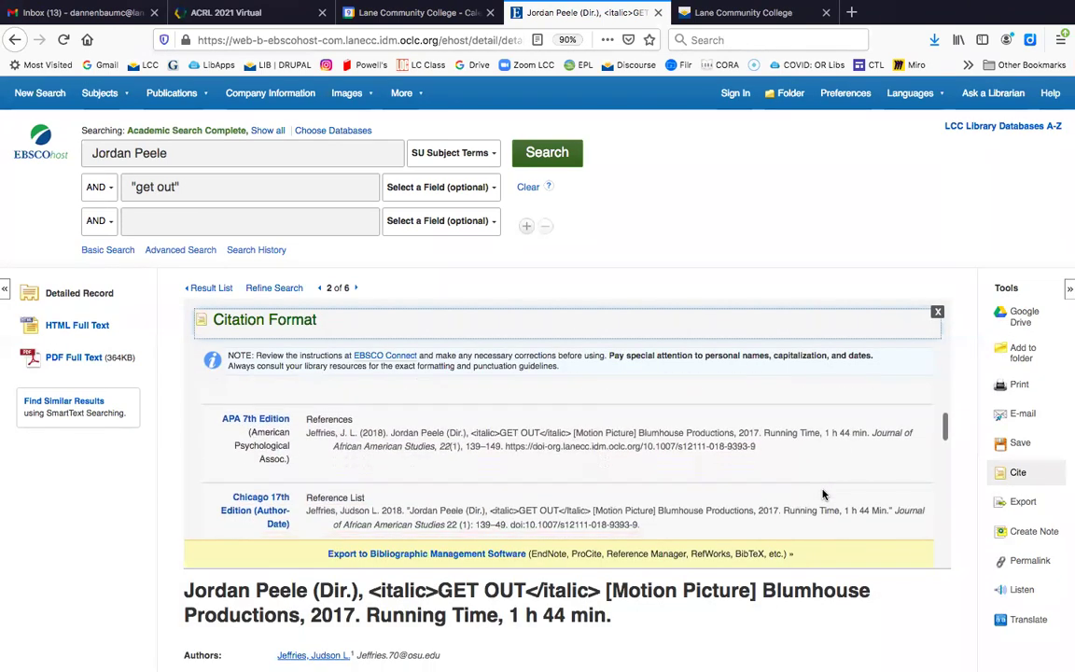
pyautogui.scroll(-3, 823, 494)
pyautogui.scroll(-4, 823, 494)
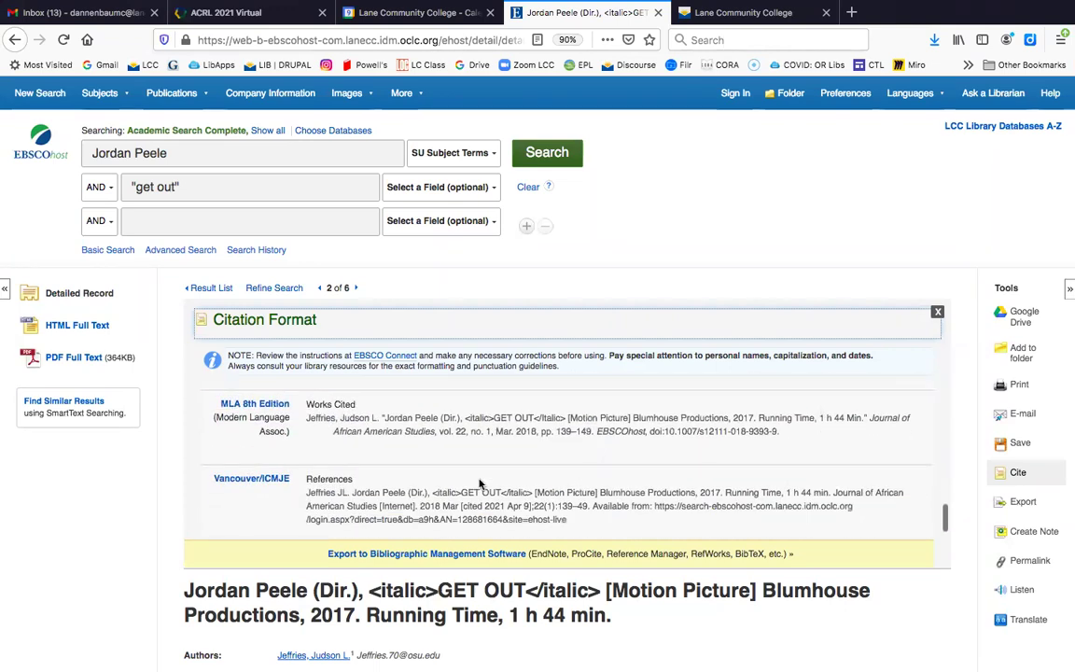
pyautogui.click(304, 416)
pyautogui.moveTo(304, 419); pyautogui.dragTo(772, 449)
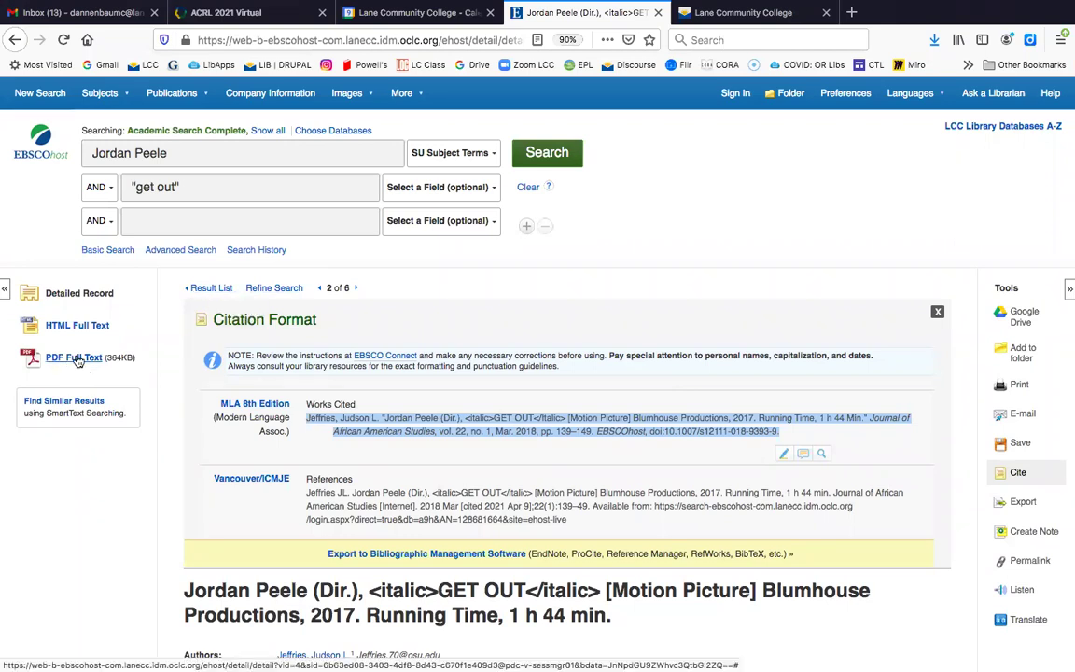
pyautogui.click(938, 311)
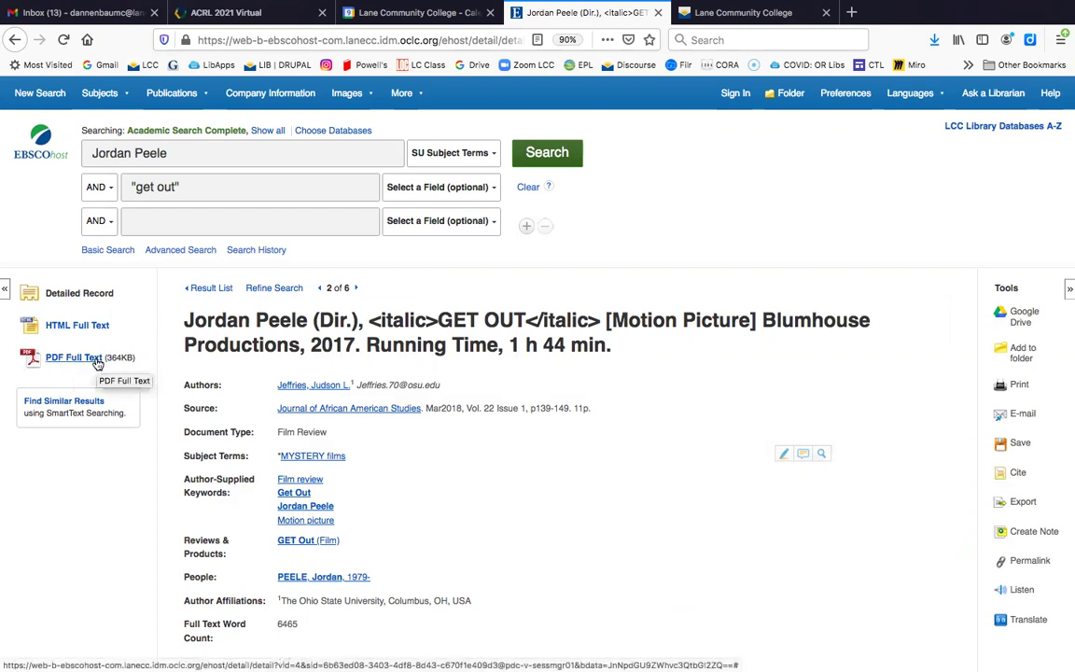
# Return to the result list and remove the Scholarly (Peer Reviewed) Journals limit
pyautogui.click(208, 289)
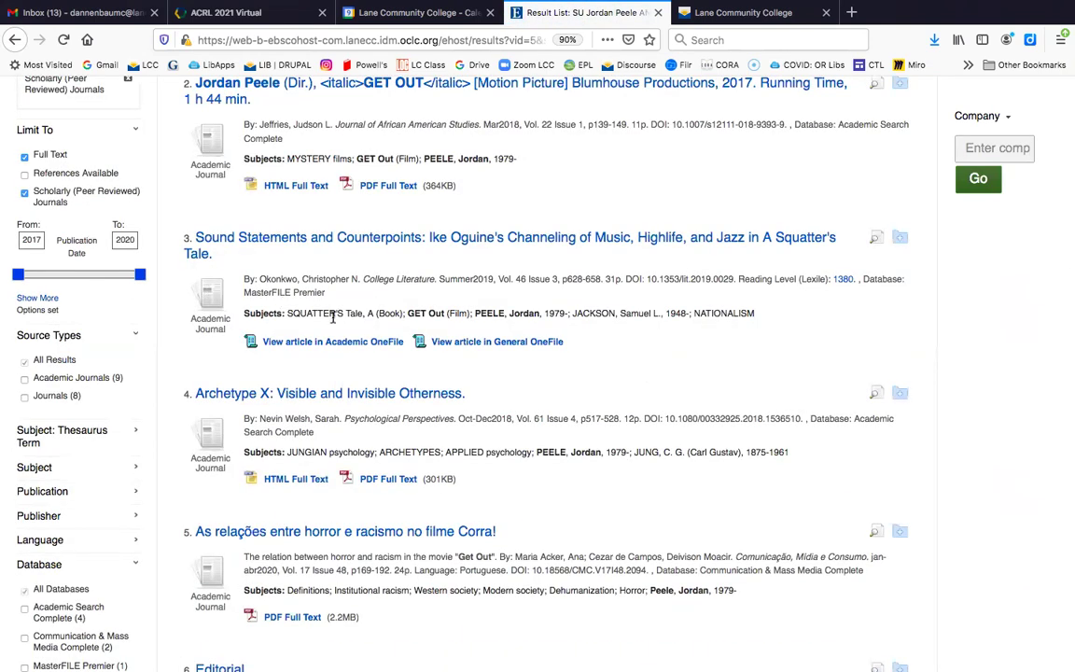
pyautogui.scroll(3, 210, 294)
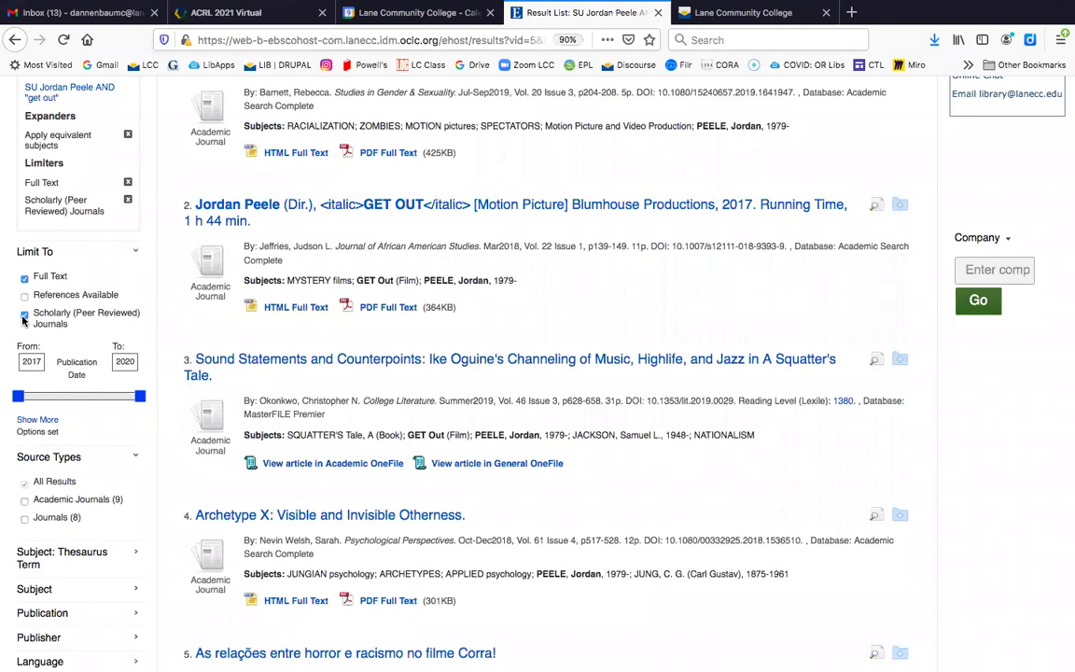
pyautogui.click(23, 317)
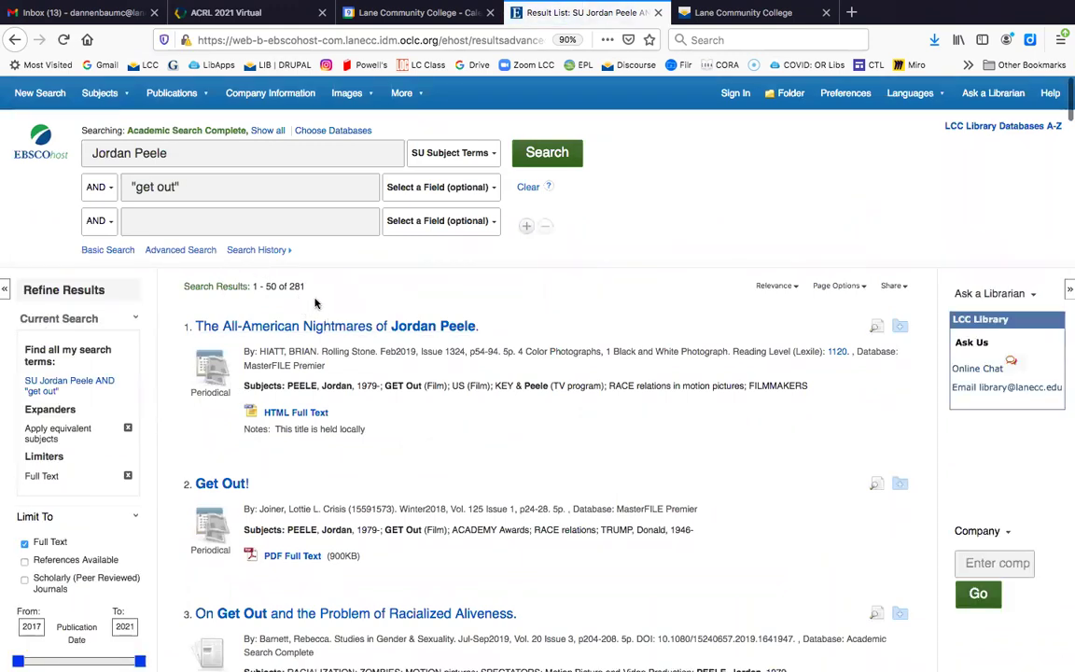
pyautogui.scroll(-5, 373, 420)
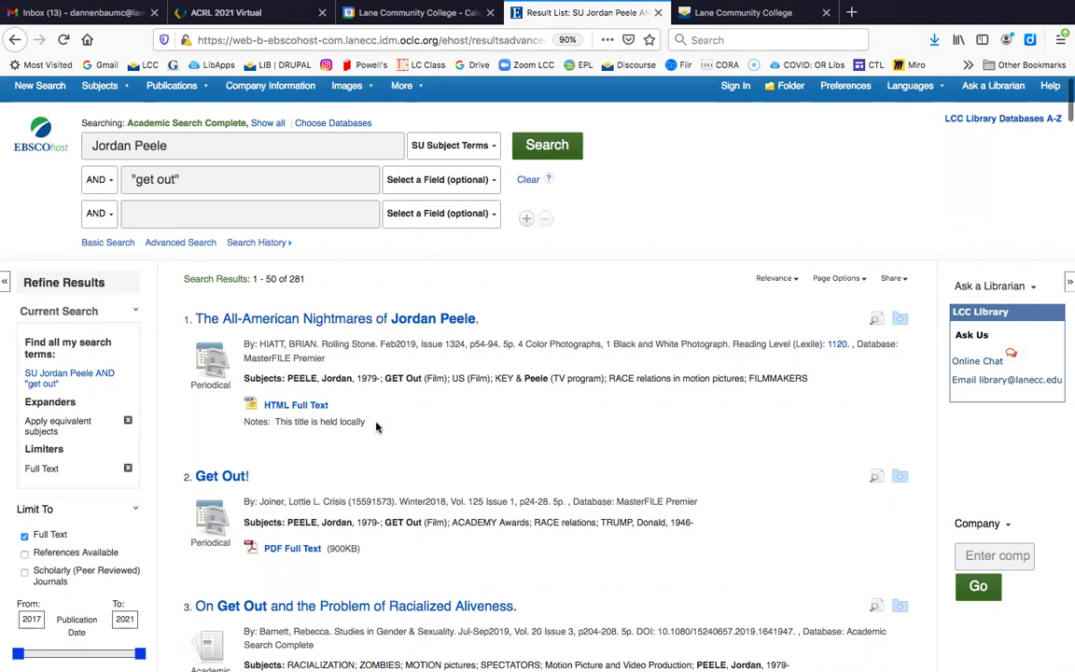
pyautogui.scroll(-4, 377, 426)
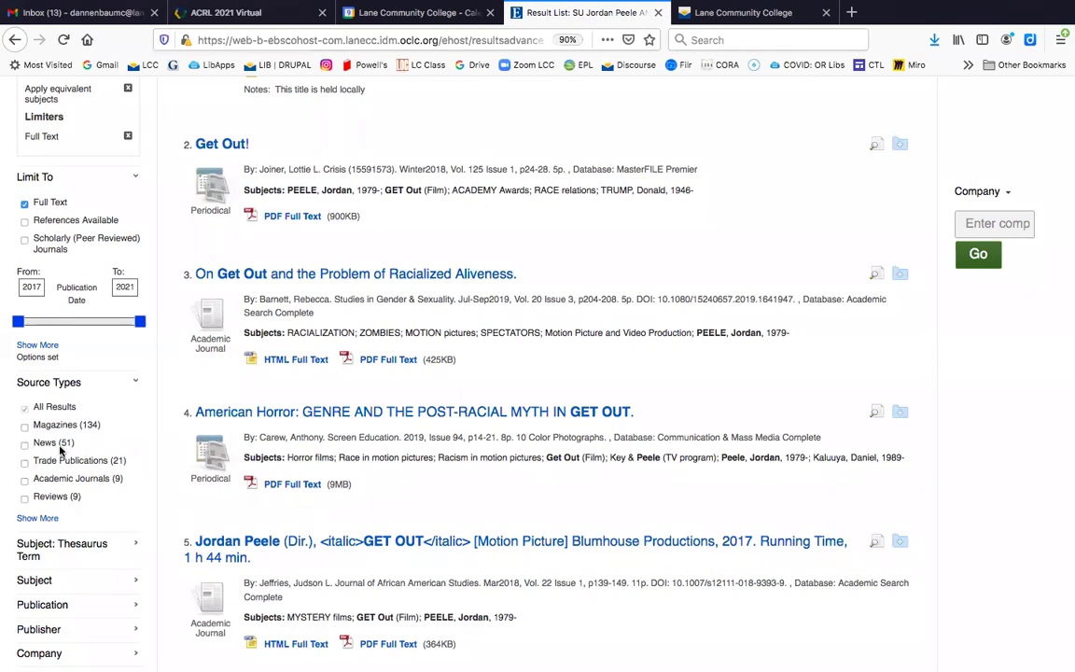
# Limit the results to the Magazines source type, narrowing them to 39 articles
pyautogui.click(25, 428)
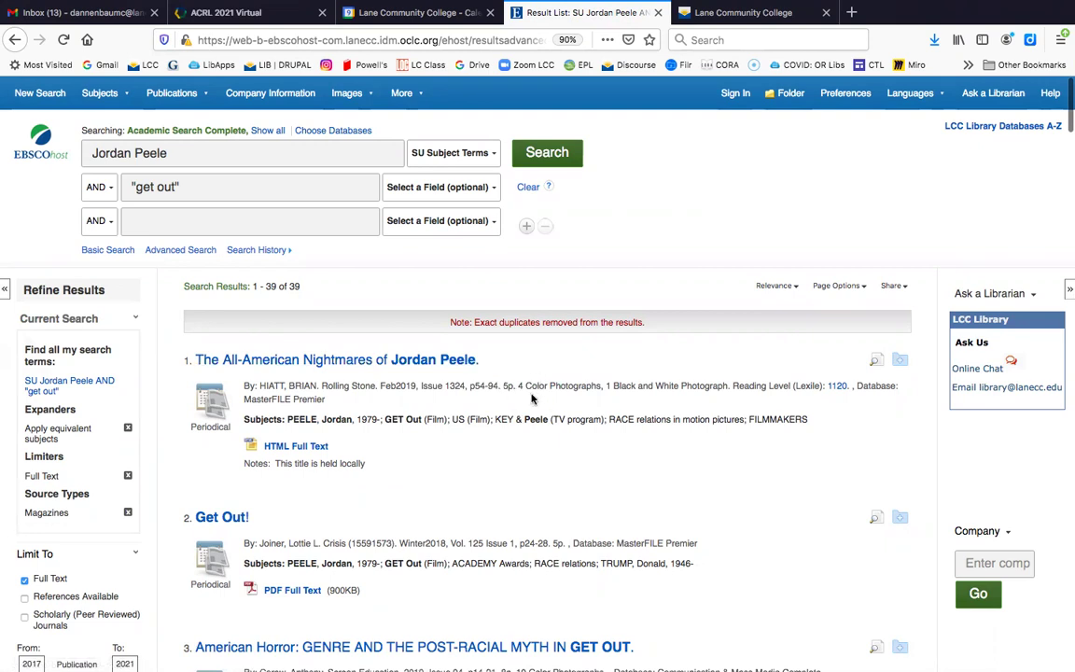
# Open result 1, Rolling Stone's 'The All-American Nightmares of Jordan Peele.'
pyautogui.click(389, 364)
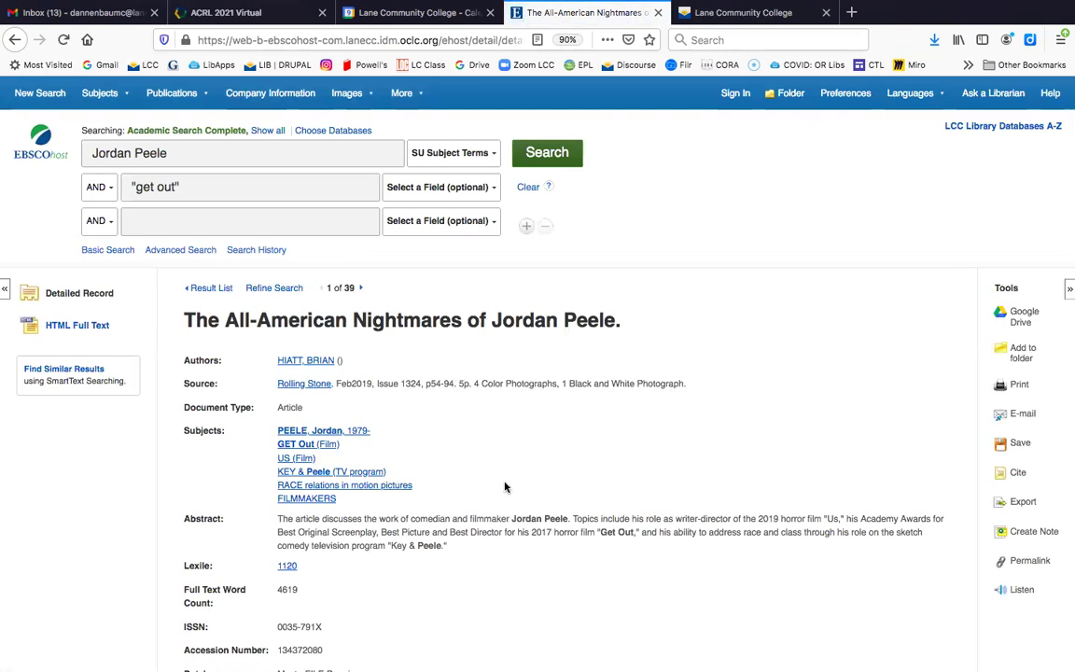
pyautogui.scroll(-1, 504, 481)
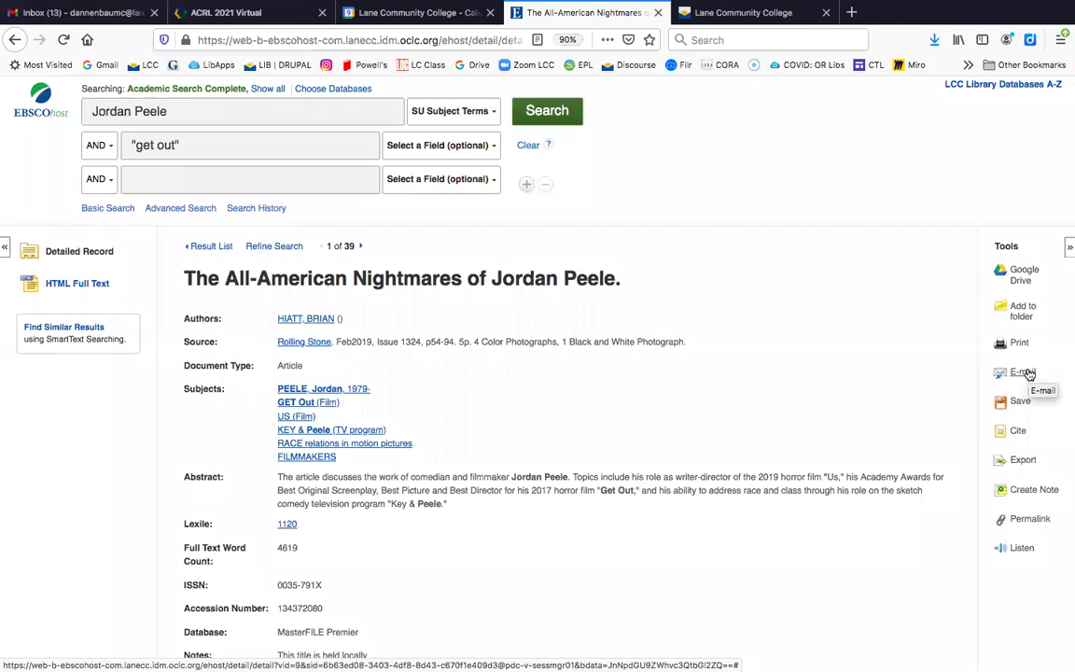
# Fill in the article e-mail form with the recipient's address and subject 'Get Out'
pyautogui.click(1027, 373)
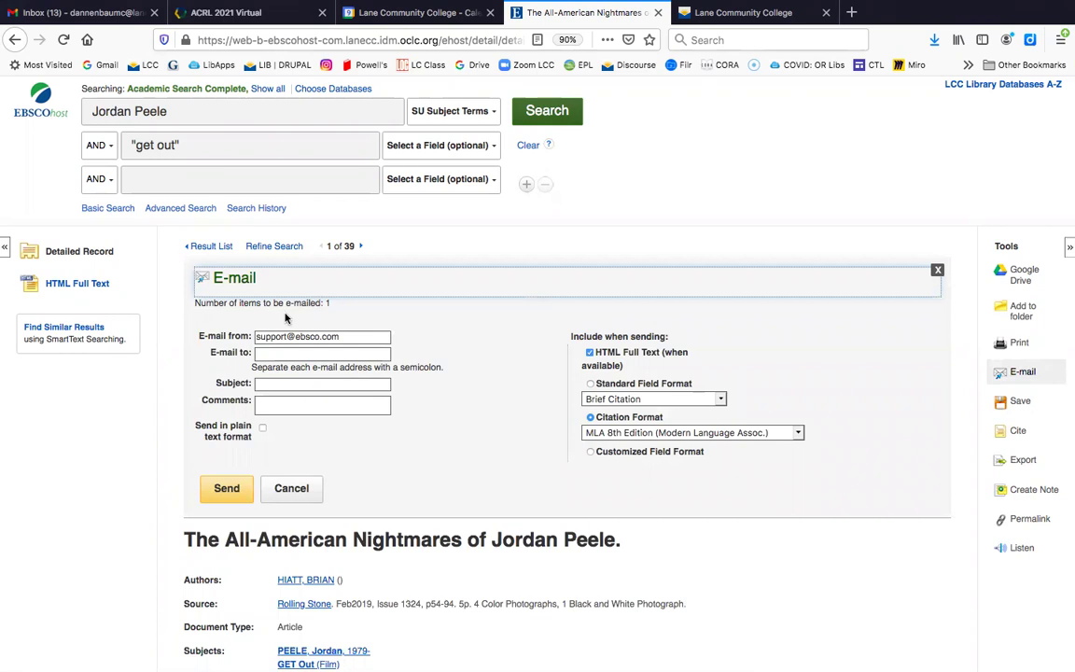
pyautogui.click(277, 352)
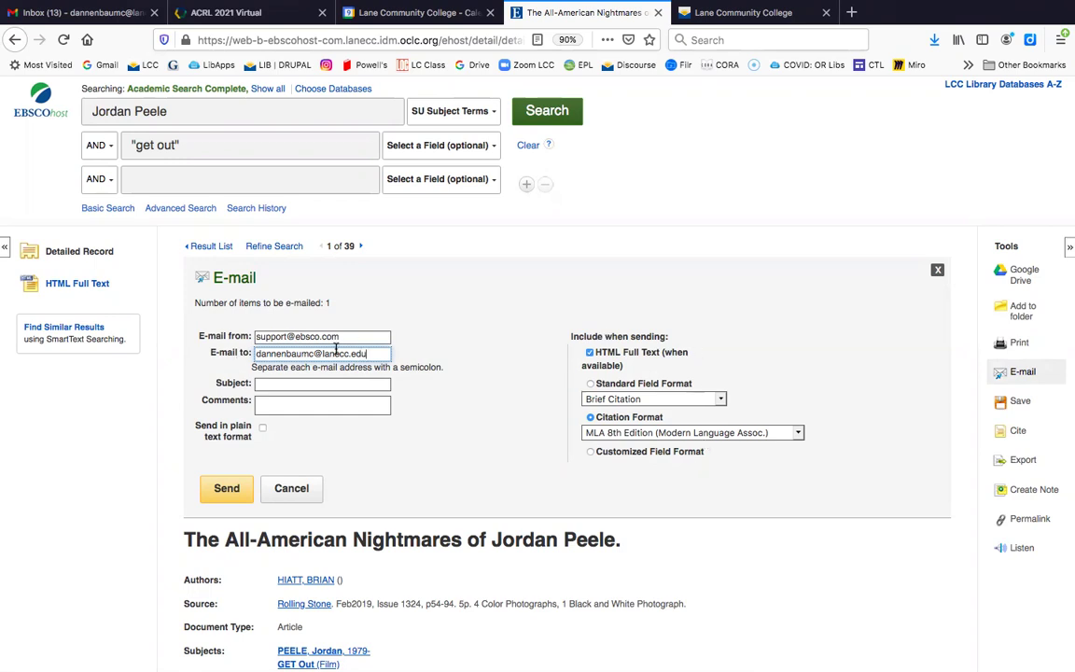
pyautogui.click(274, 384)
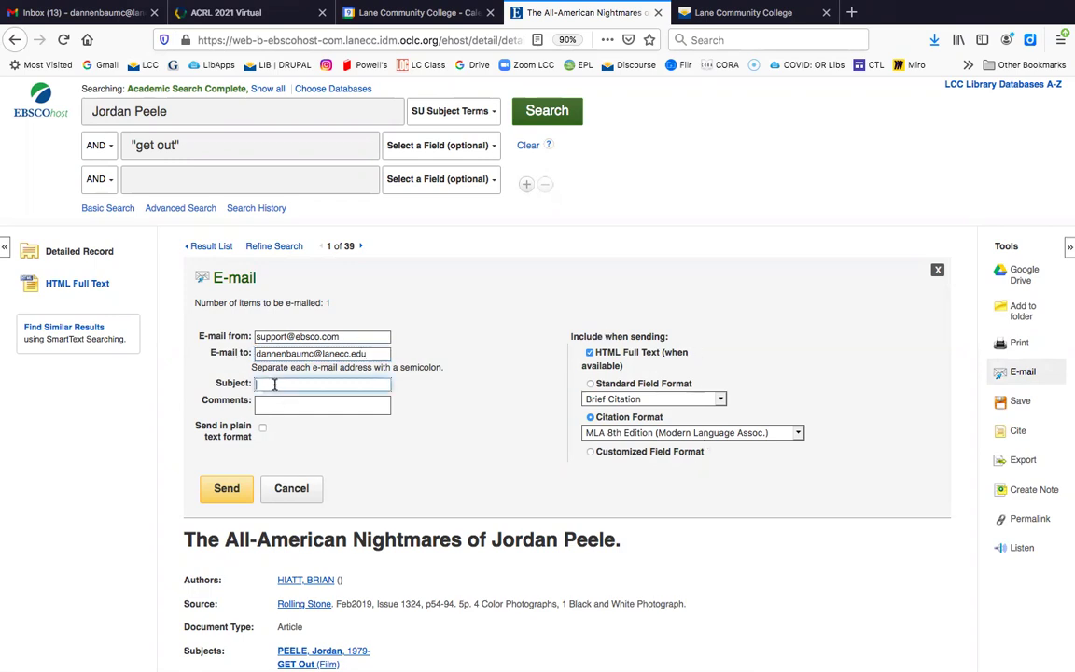
pyautogui.write('Get Out')
pyautogui.click(385, 429)
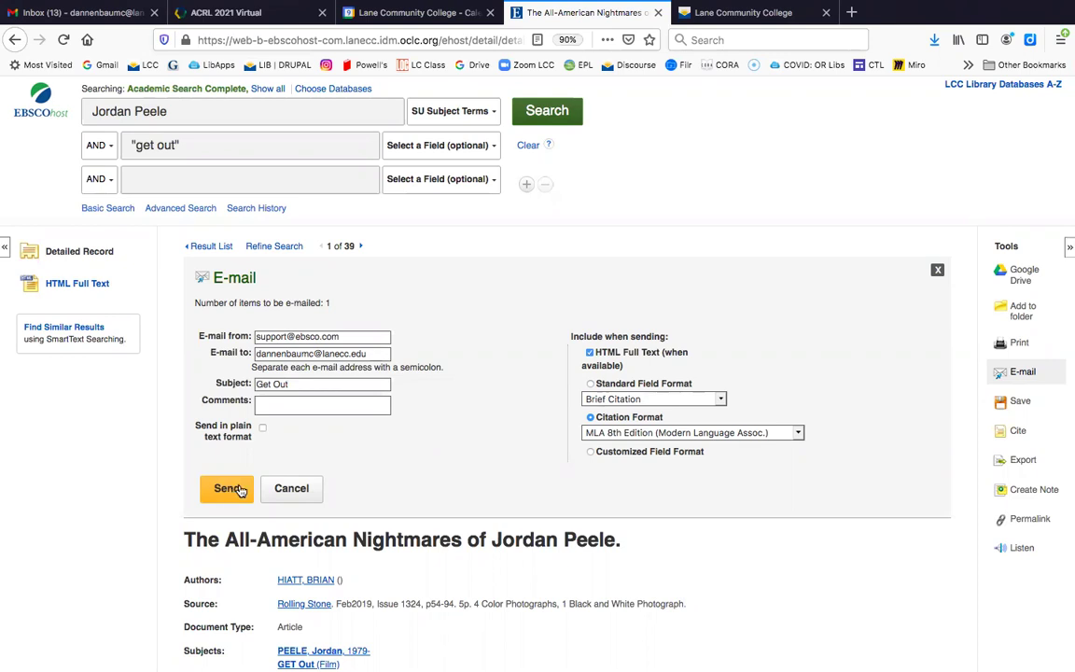
# Send the article e-mail and return to the top of the 39-result magazine list
pyautogui.click(211, 247)
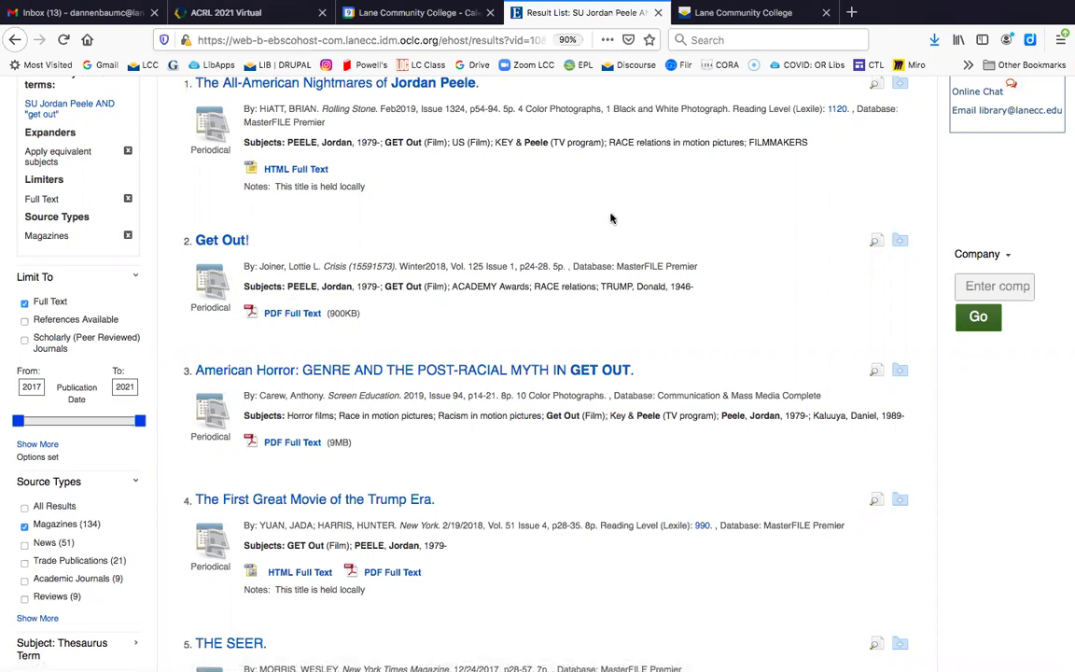
pyautogui.scroll(2, 602, 209)
pyautogui.scroll(4, 602, 209)
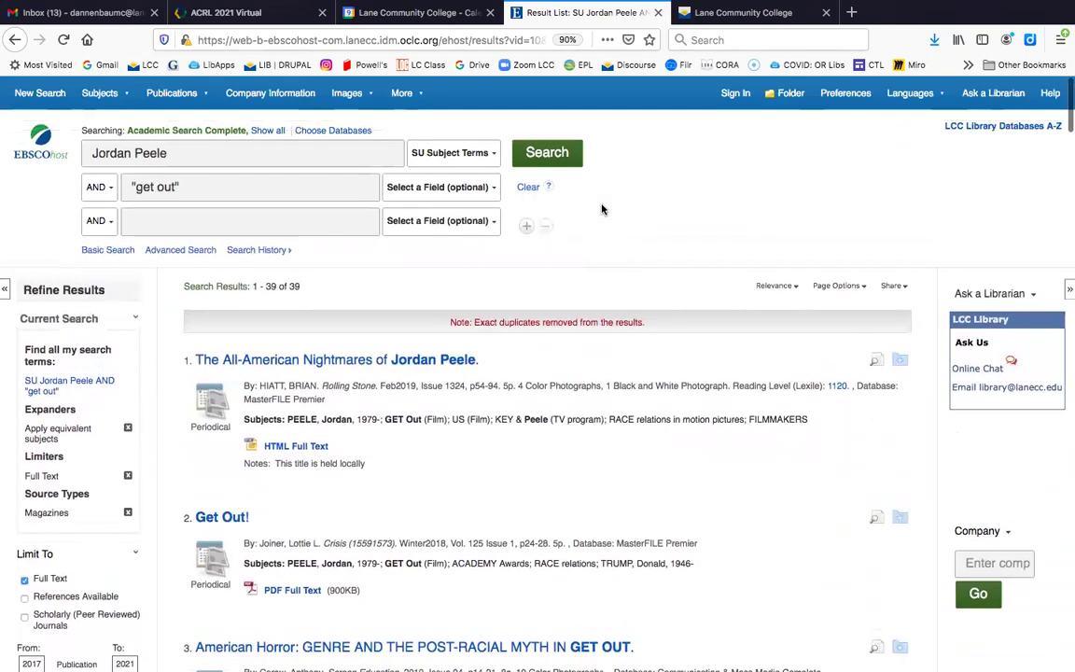